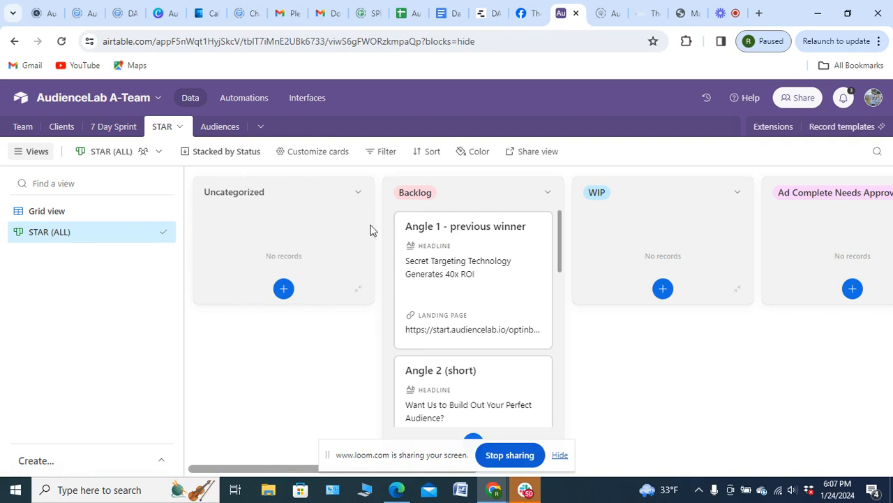
Review the "Angle 1 - previous winner" record in the Backlog column, from headline and body copy through testing notes, and close it.
scroll(492, 259, "down", 2)
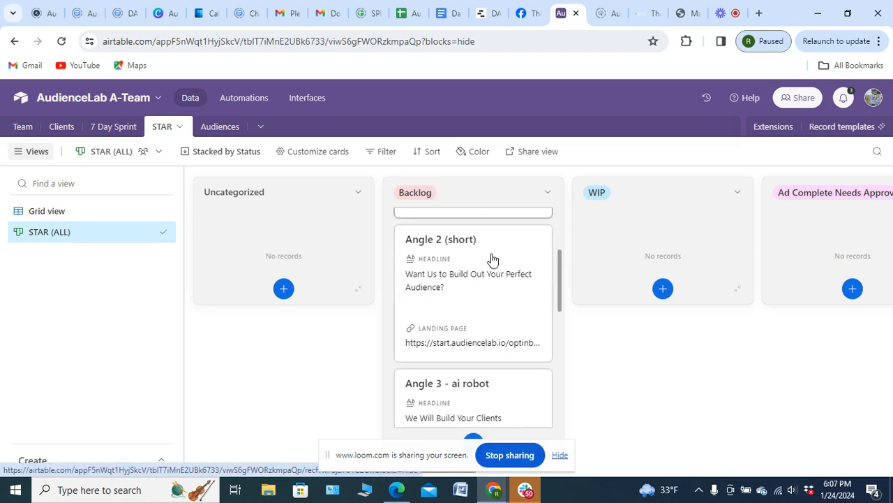
scroll(500, 303, "up", 2)
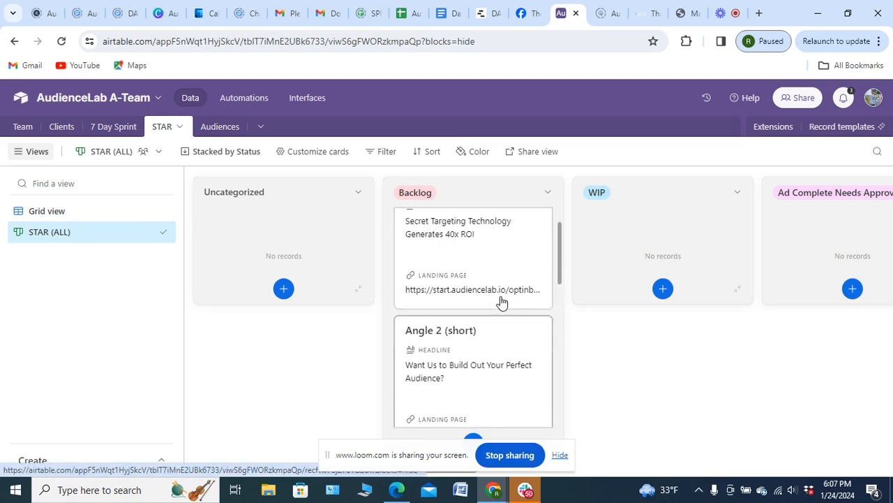
left_click(477, 267)
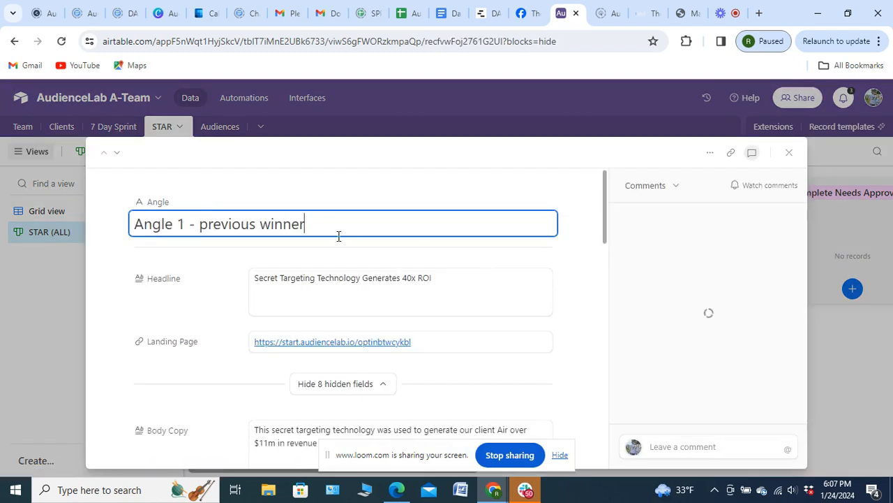
scroll(329, 258, "down", 1)
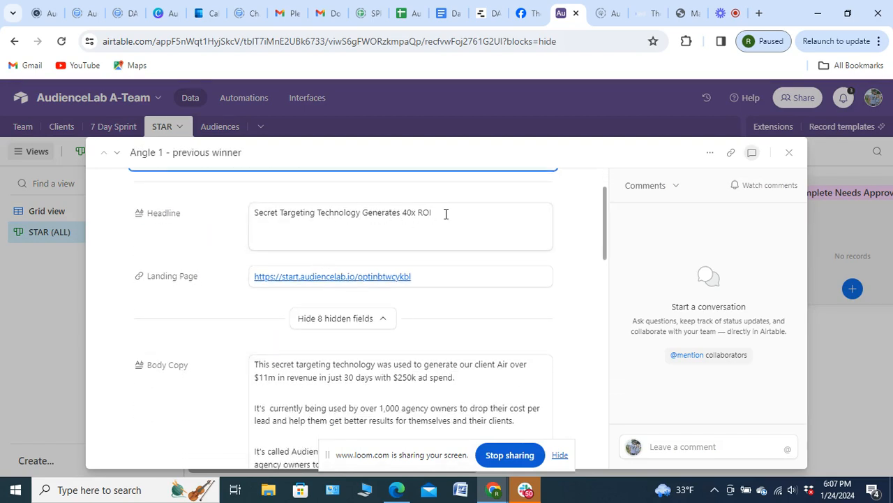
scroll(447, 212, "down", 1)
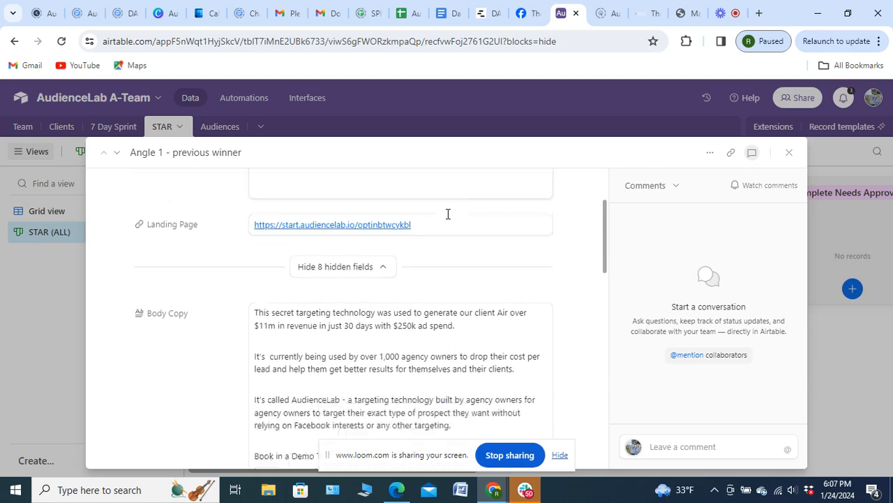
scroll(408, 233, "down", 1)
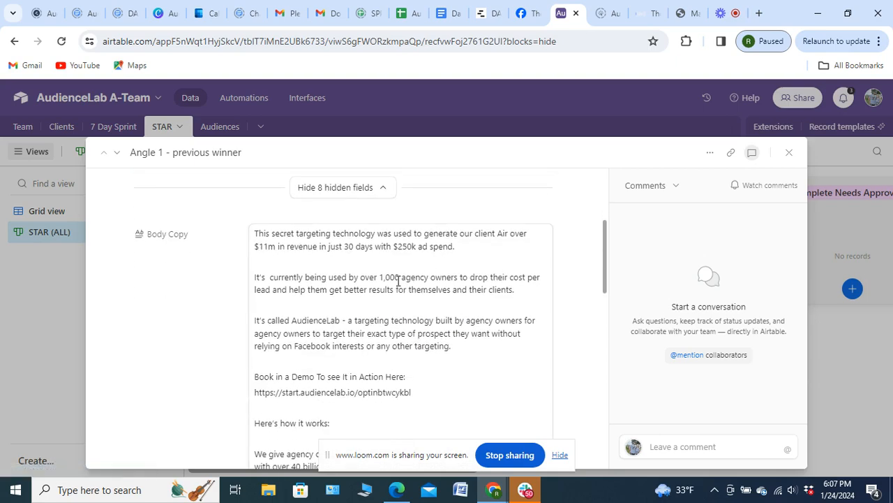
scroll(427, 294, "down", 3)
scroll(428, 299, "down", 6)
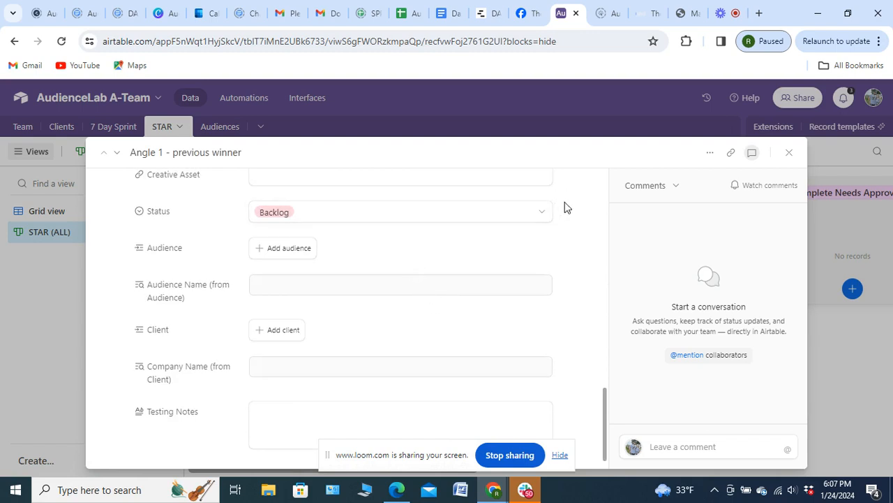
left_click(789, 154)
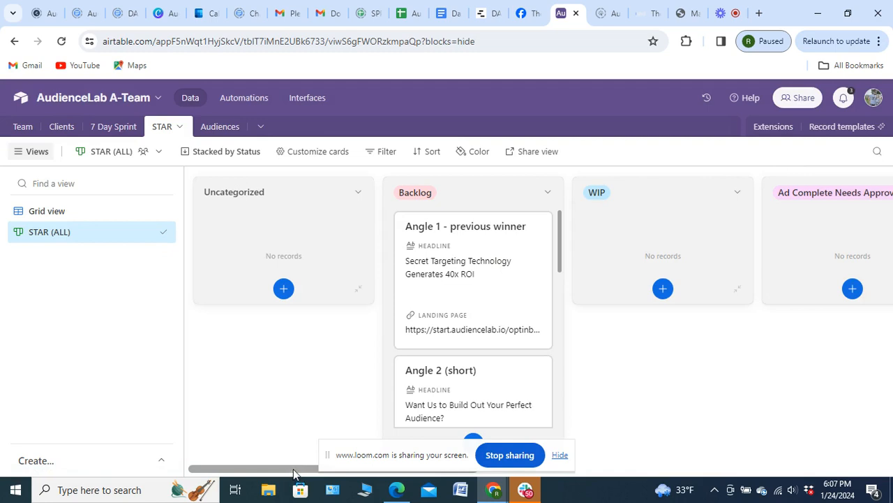
Look across the board's WIP, approval and creative bank stages and examine the cards under Live In Testing/Sent.
left_click_drag(277, 471, 391, 467)
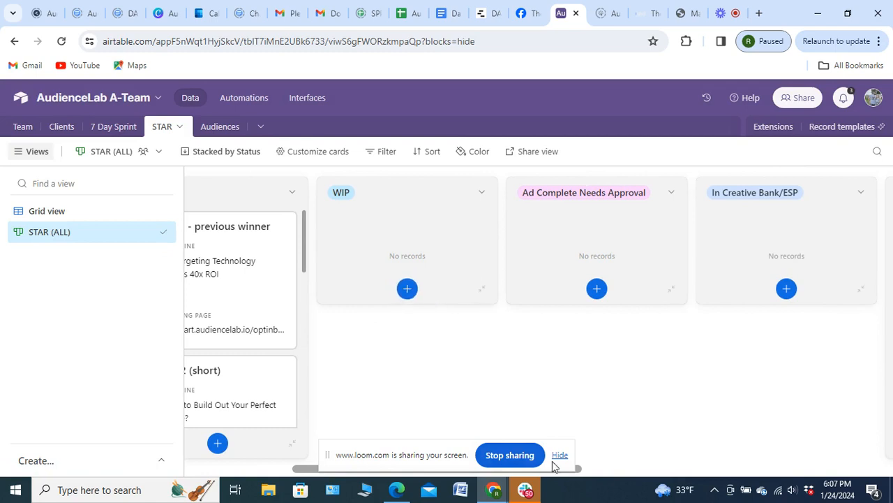
left_click_drag(579, 468, 605, 473)
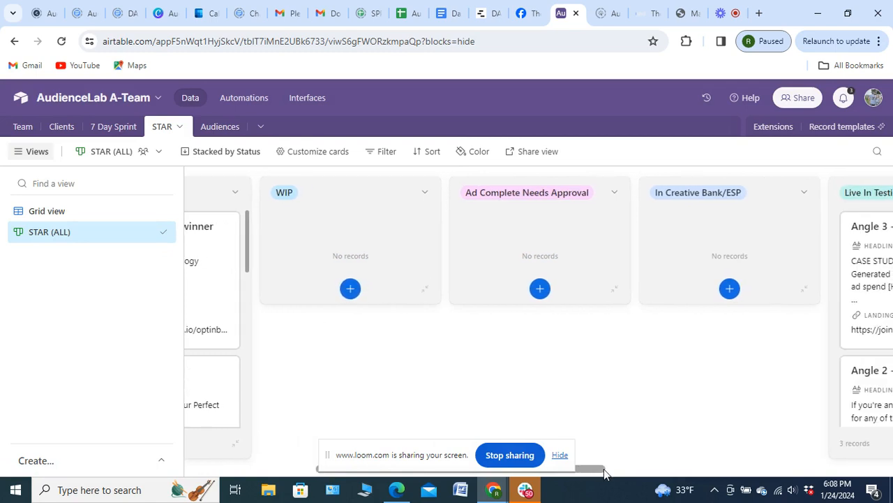
left_click_drag(603, 468, 704, 472)
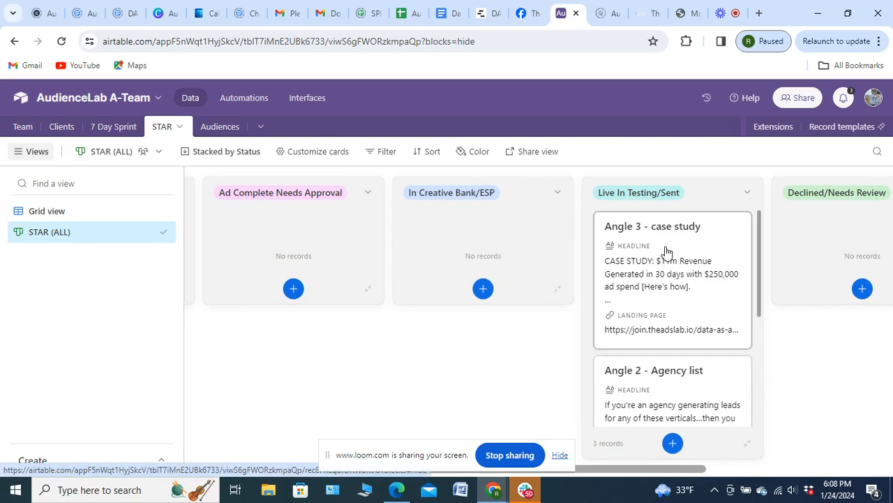
scroll(660, 266, "down", 3)
scroll(672, 319, "up", 3)
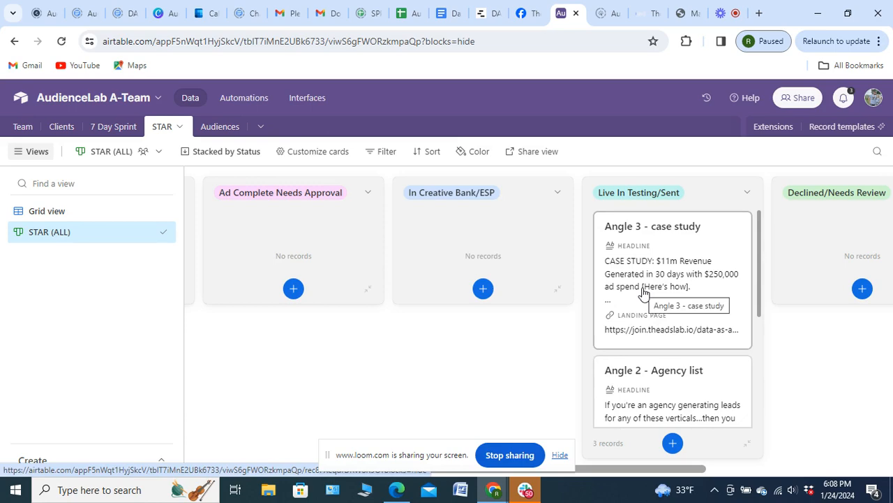
scroll(642, 291, "down", 2)
scroll(640, 286, "up", 2)
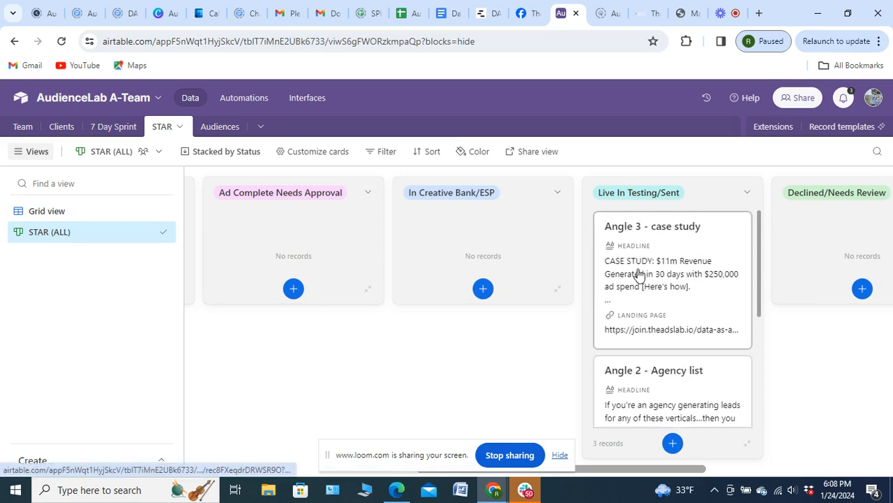
Review the "Angle 3 - case study" record's copy, creative asset, status, client and testing notes fields, and close it.
left_click(668, 267)
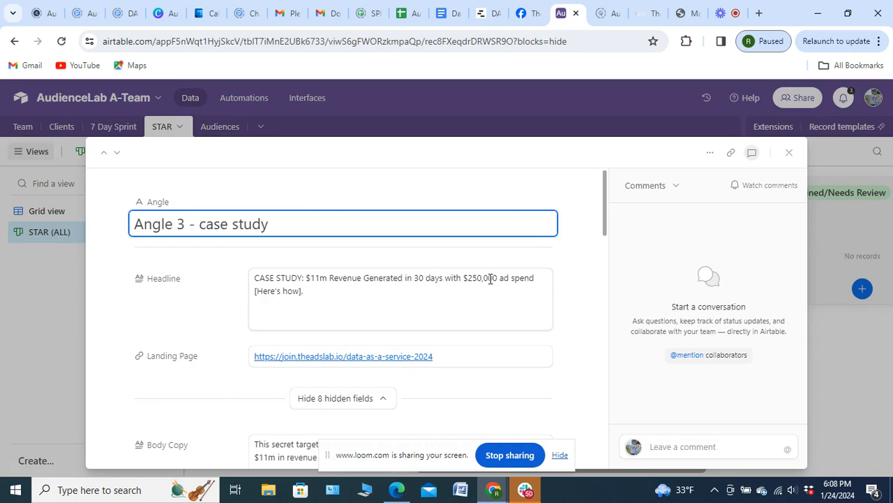
scroll(414, 292, "down", 1)
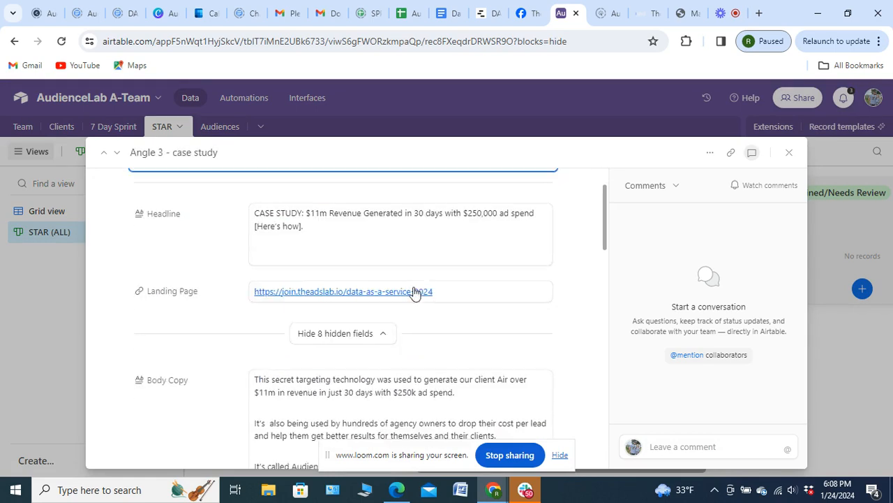
scroll(433, 285, "down", 3)
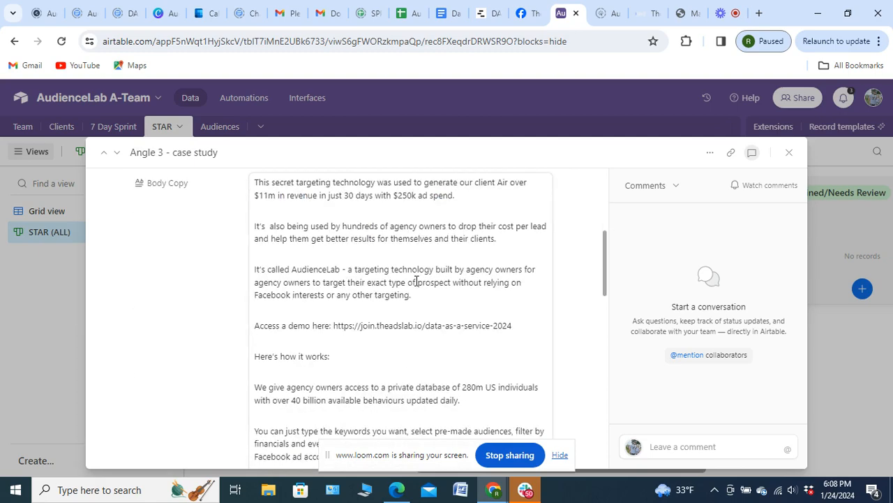
scroll(416, 281, "down", 10)
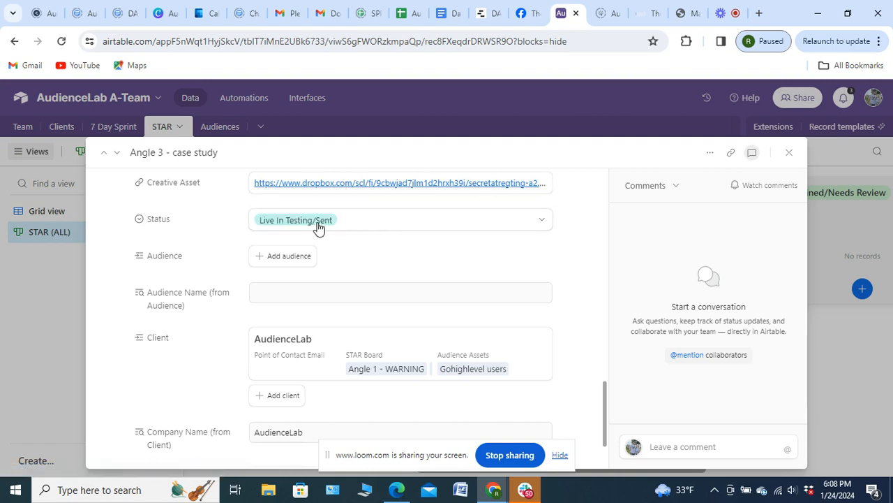
scroll(404, 380, "up", 1)
scroll(376, 366, "down", 2)
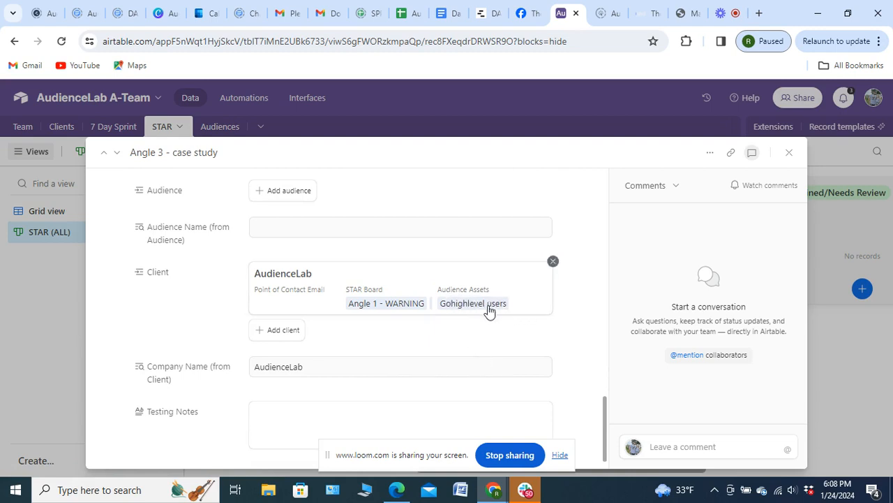
scroll(414, 403, "down", 1)
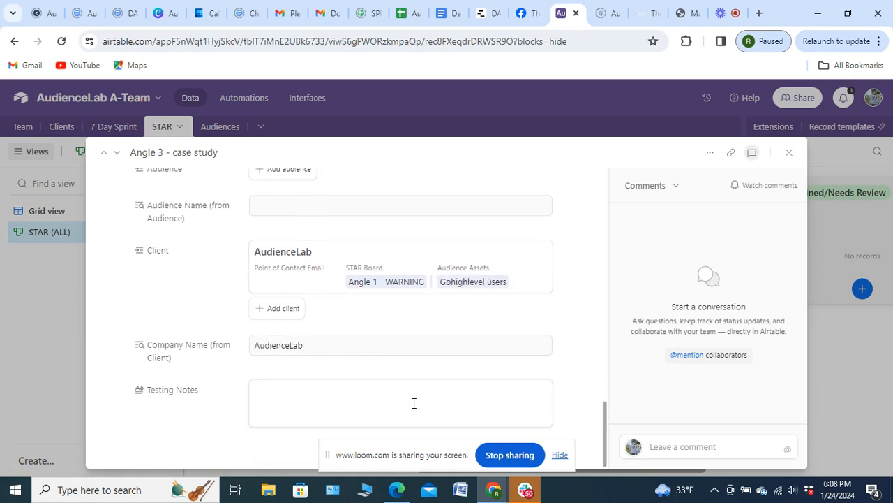
scroll(414, 403, "up", 5)
left_click(789, 152)
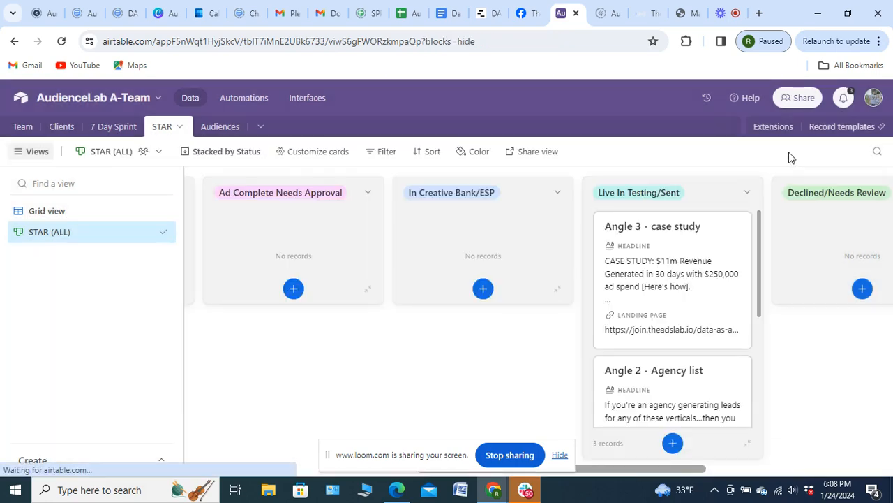
Examine the other Live In Testing/Sent cards and the Declined/Needs Review, Winner and Loser columns.
scroll(688, 281, "down", 3)
scroll(686, 286, "up", 1)
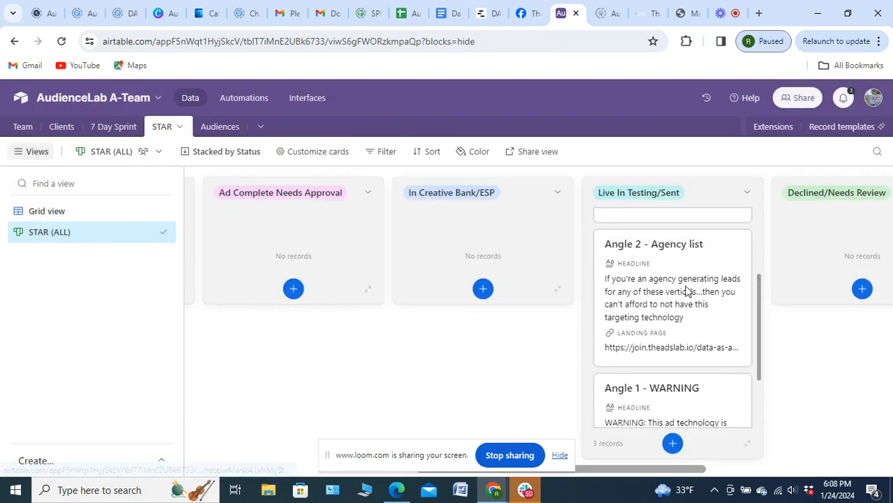
scroll(685, 289, "up", 1)
left_click_drag(649, 468, 798, 469)
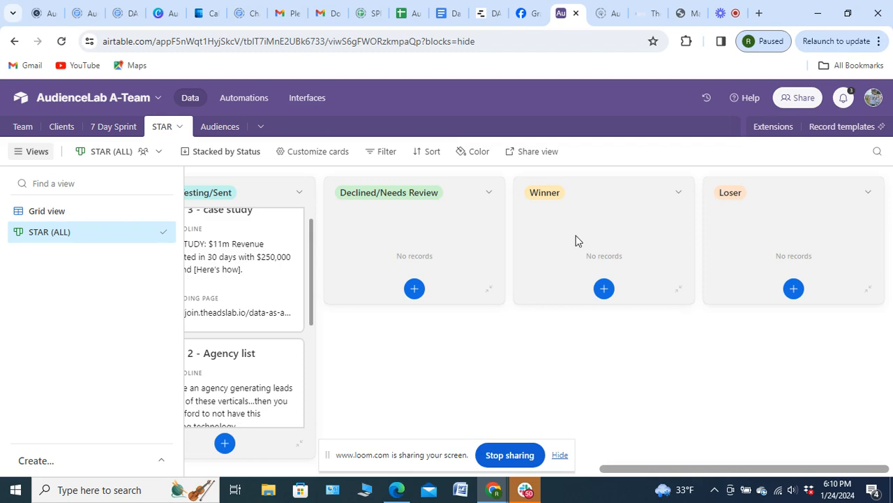
left_click(726, 13)
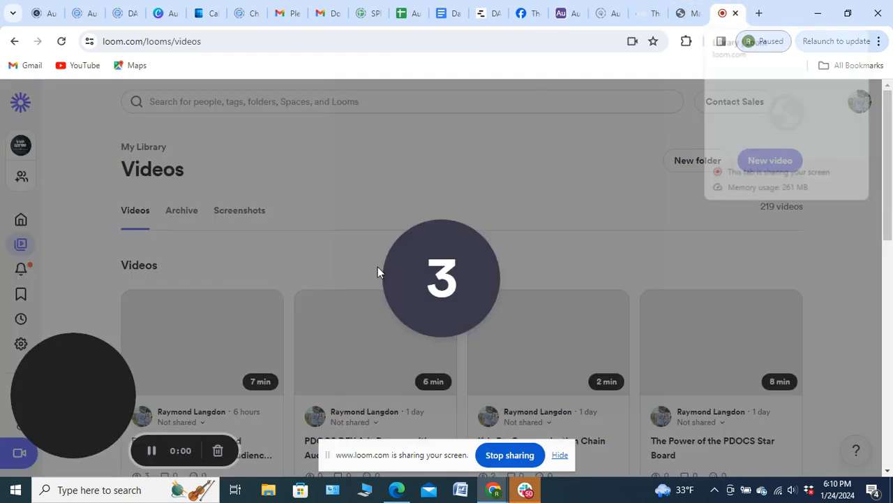